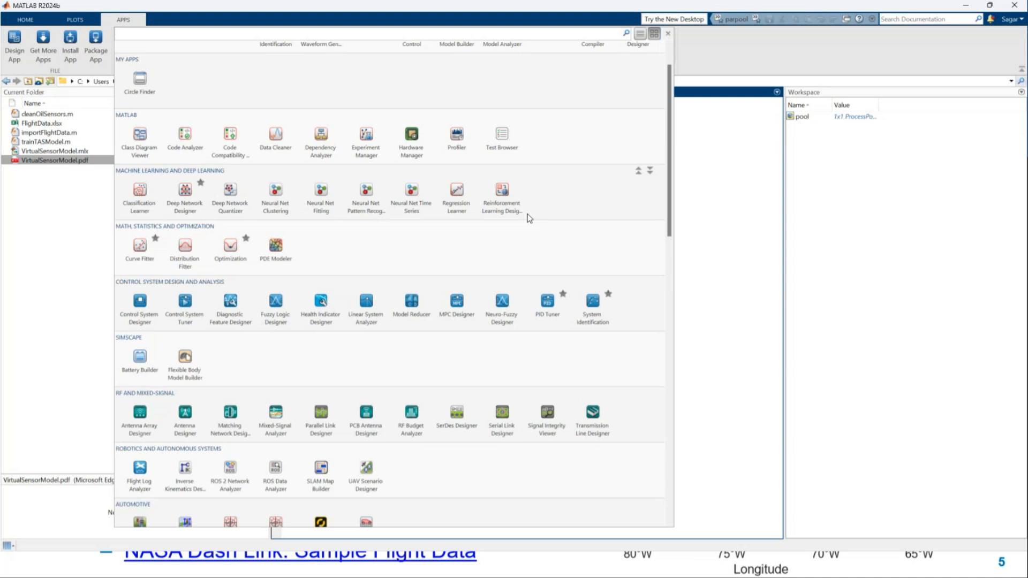
left_click(742, 261)
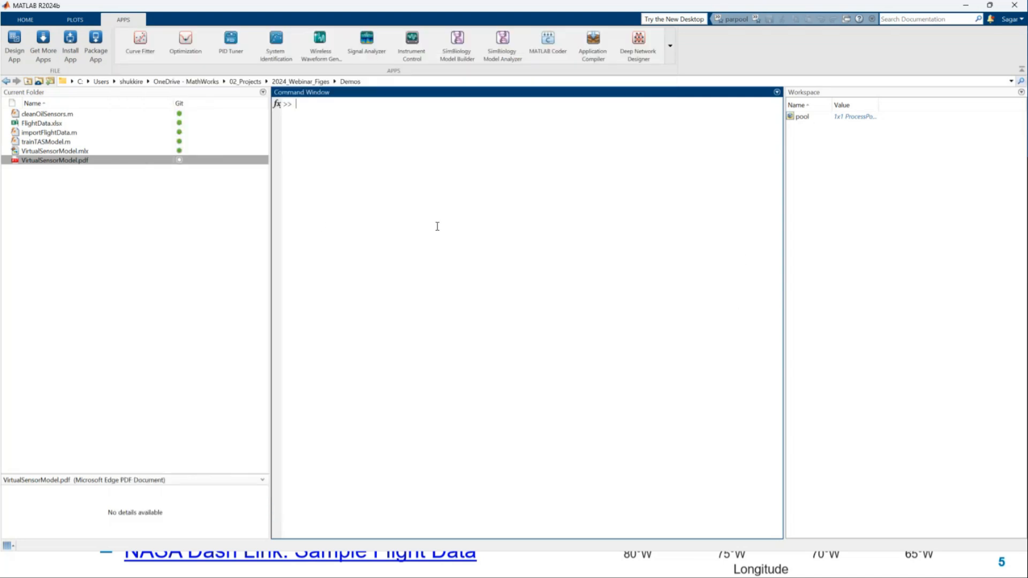
left_click(26, 20)
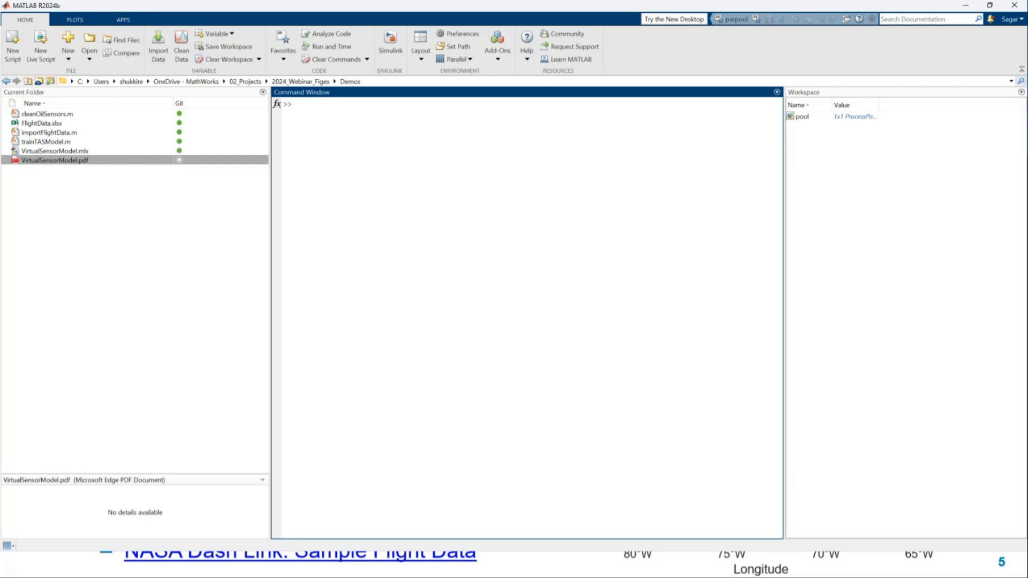
left_click(75, 20)
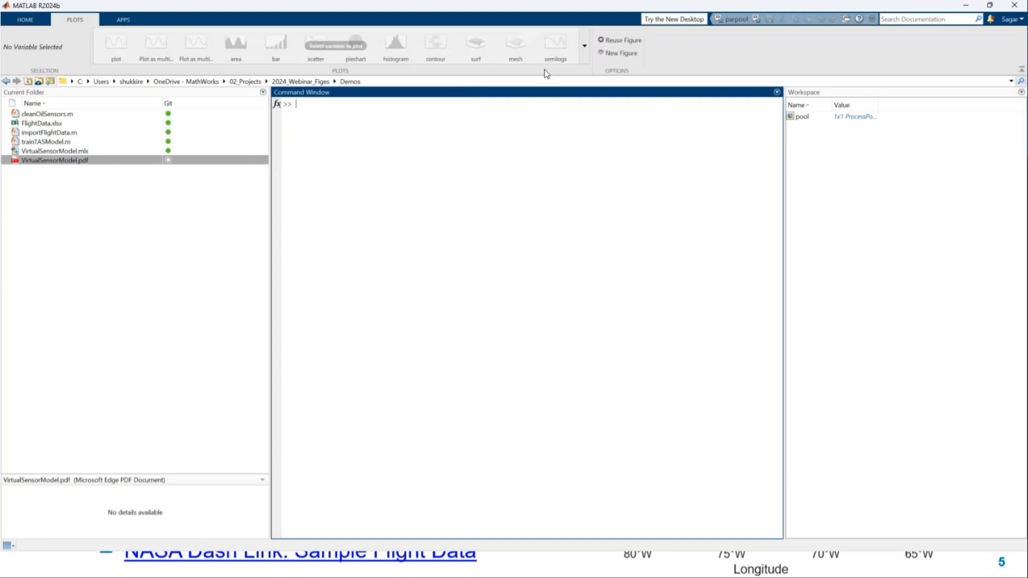
left_click(34, 20)
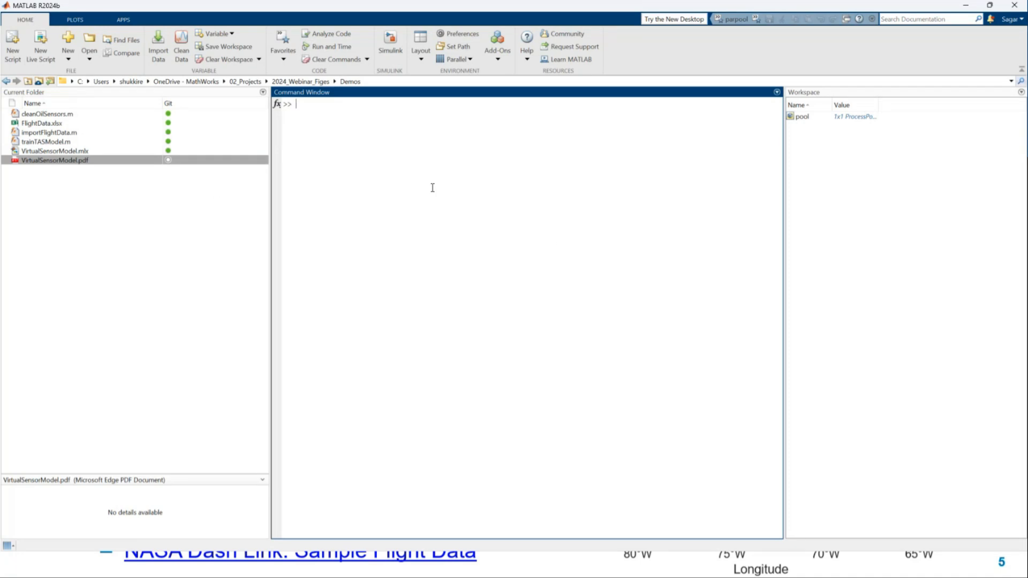
Open FlightData.xlsx in Excel, examine its sensor columns starting with Time, and close the workbook
double_click(47, 126)
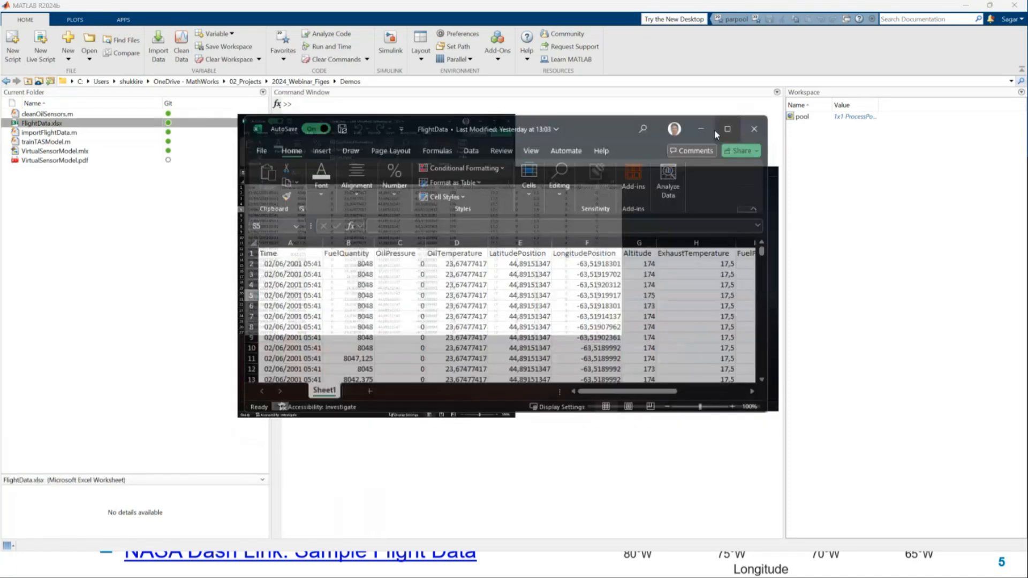
left_click(715, 134)
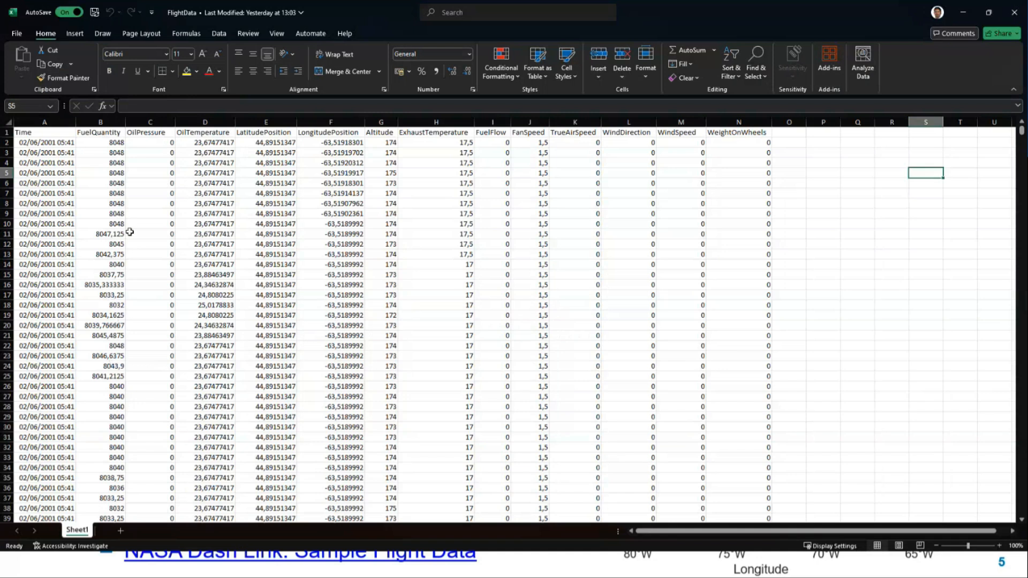
left_click(44, 118)
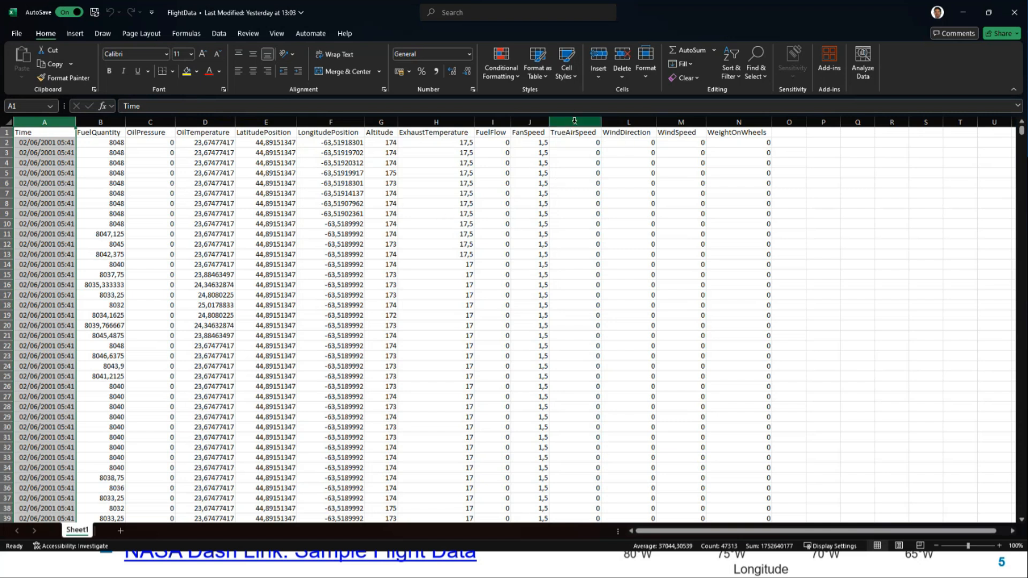
left_click(1014, 12)
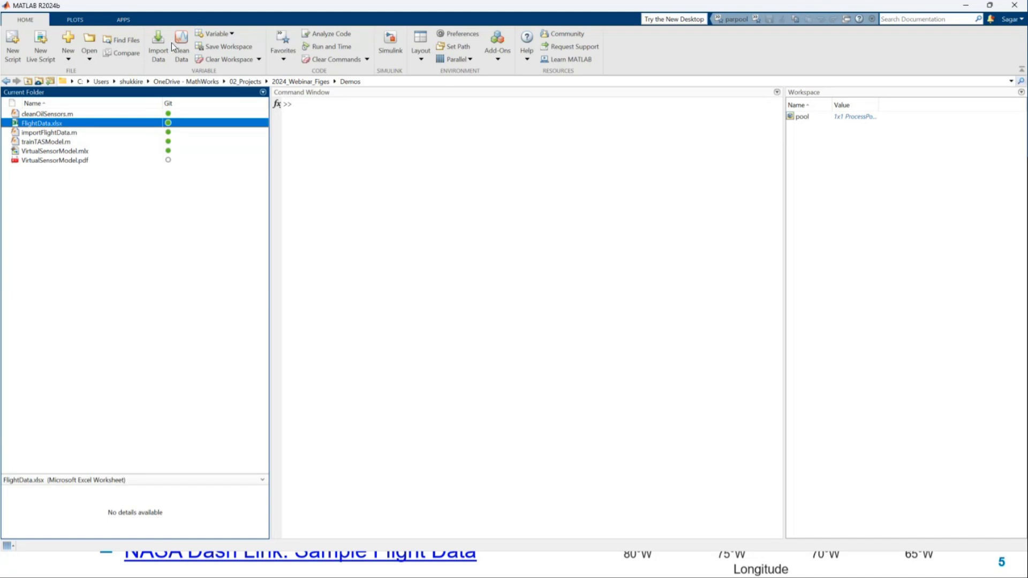
Import FlightData.xlsx into the workspace as a table, leaving out the WeightOnWheels column, and close the import tool
left_click(160, 55)
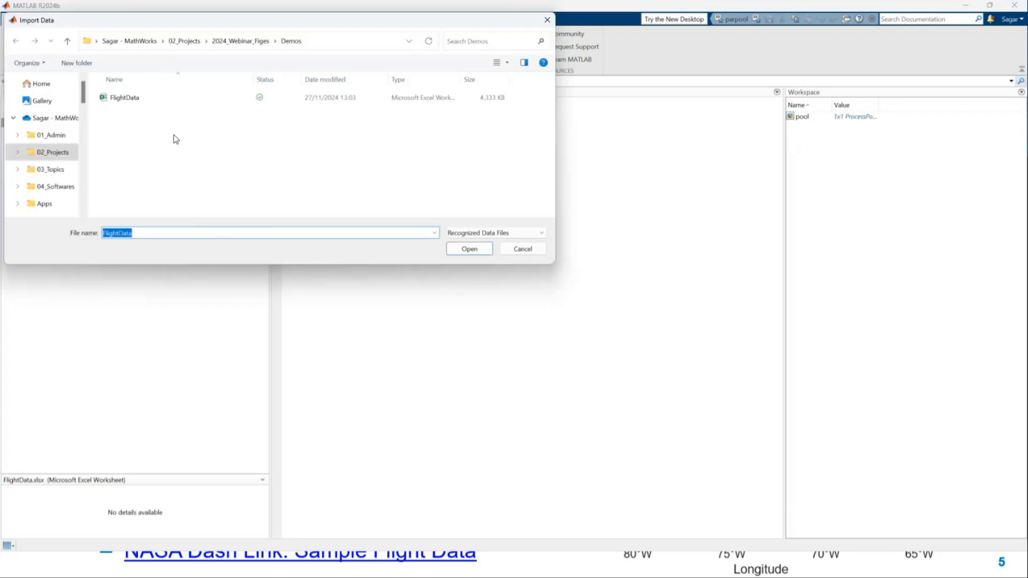
left_click(485, 250)
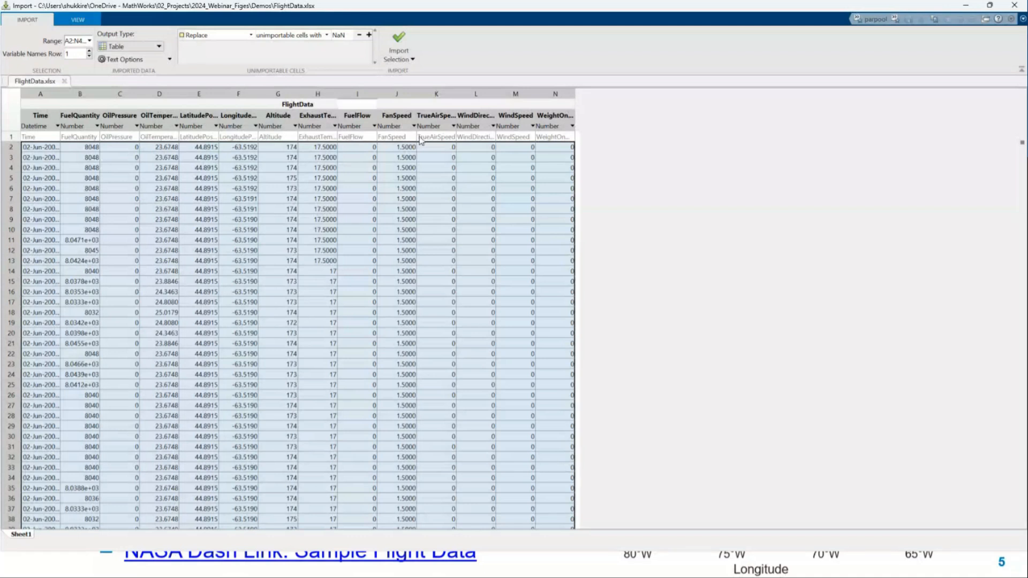
left_click(557, 96, "ctrl")
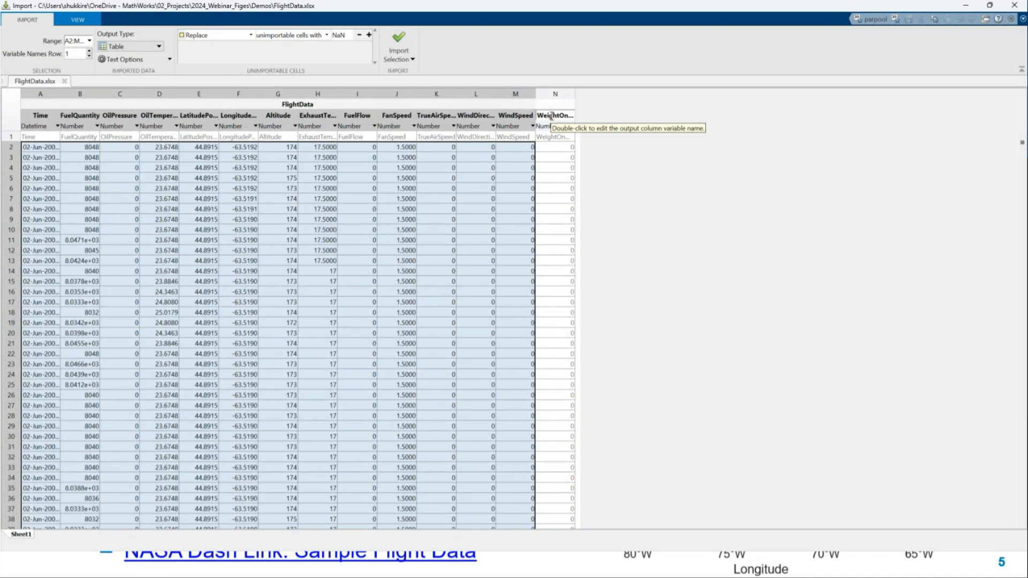
left_click(412, 59)
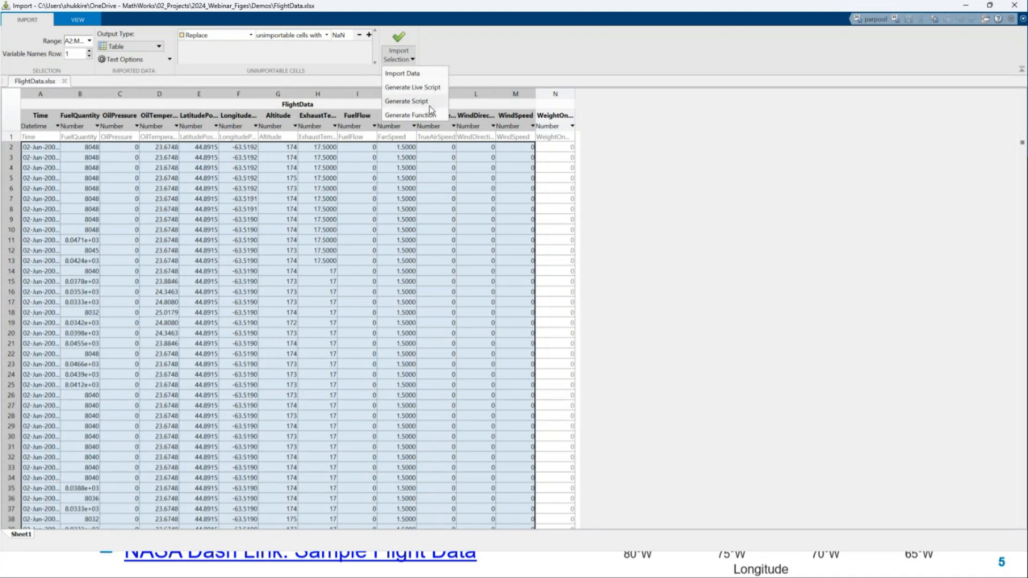
left_click(412, 74)
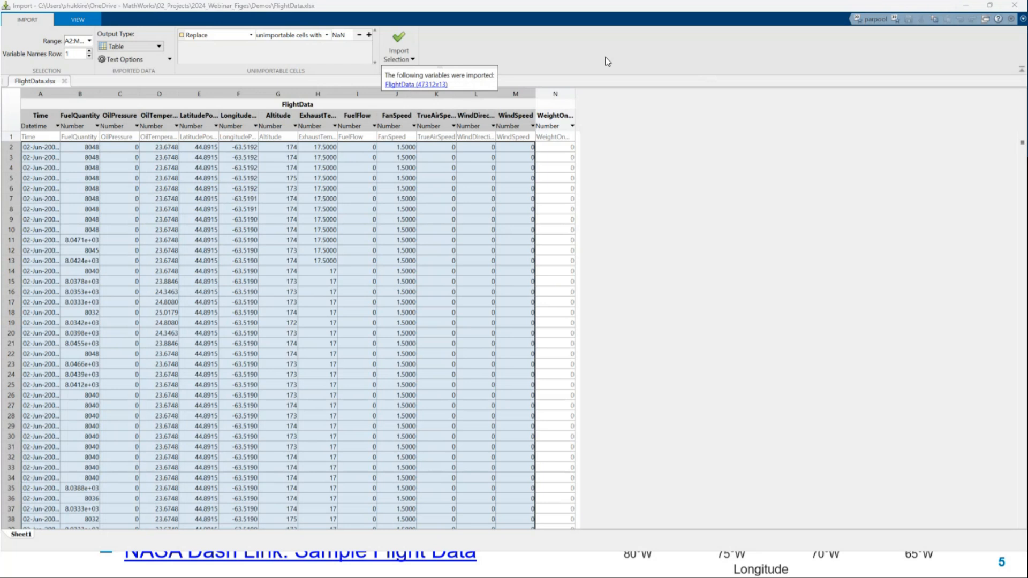
left_click(1014, 6)
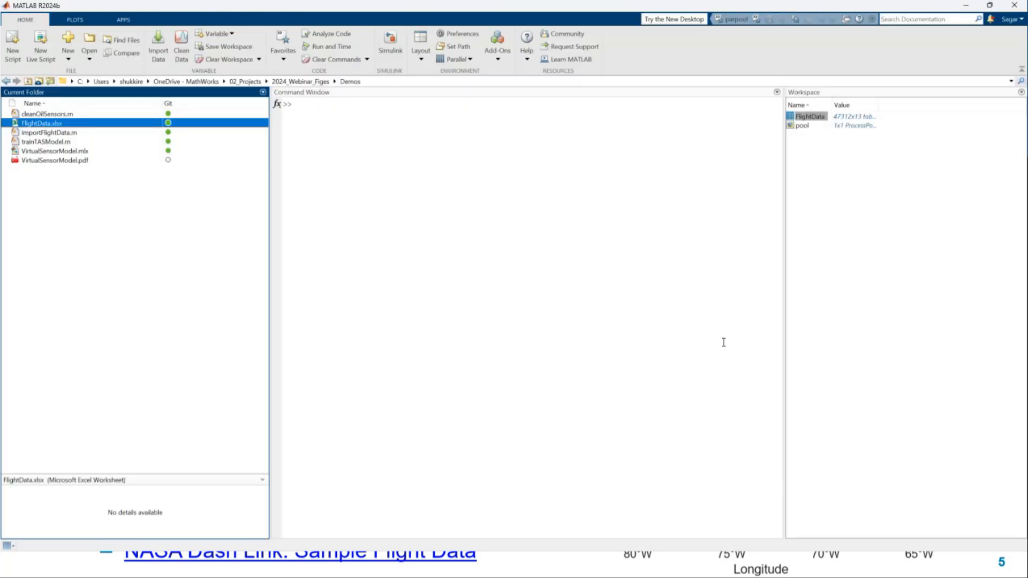
Inspect the FlightData variable, check the plot types offered for its FuelQuantity column, and close the variable
left_click(811, 116)
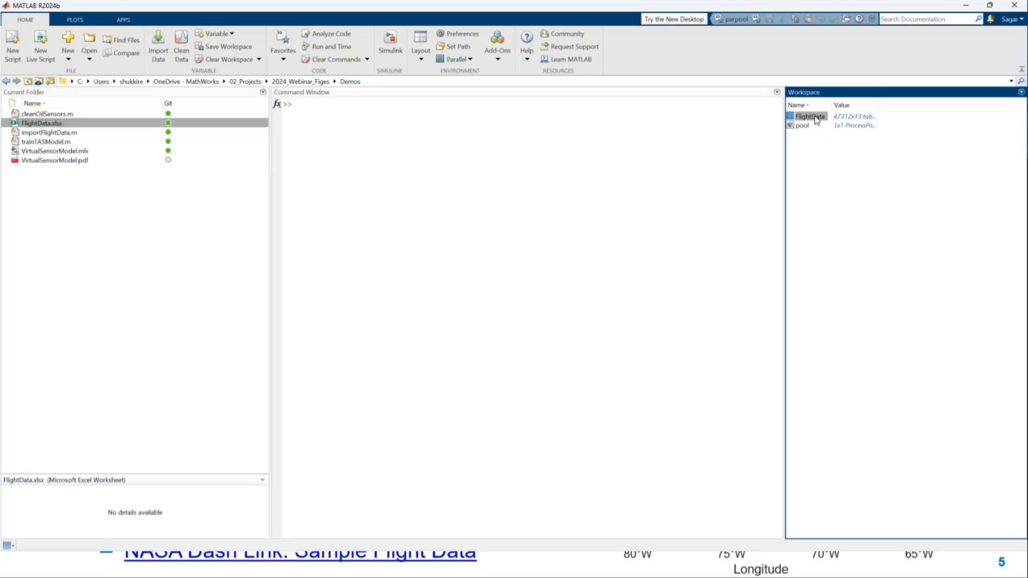
double_click(811, 116)
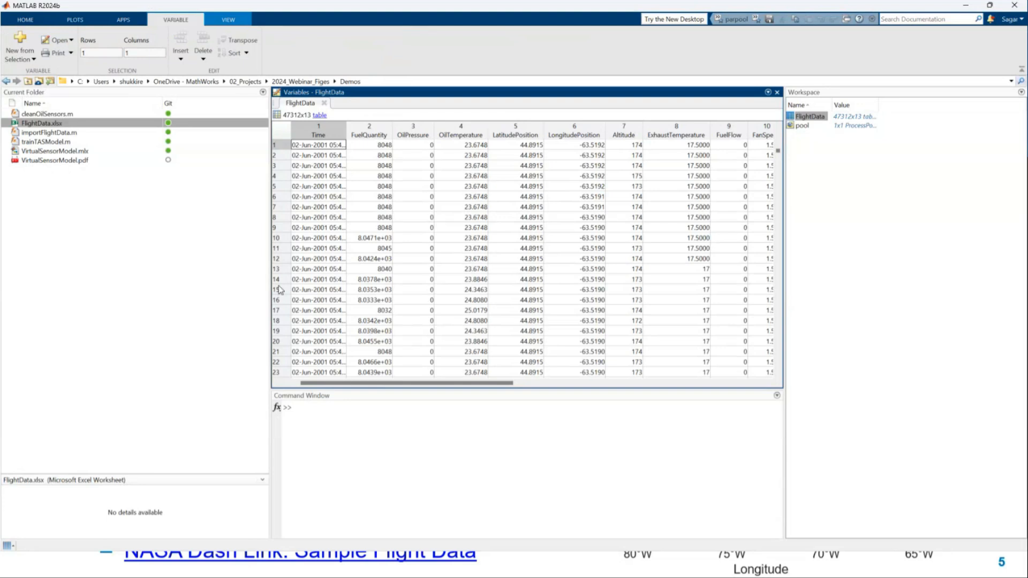
left_click_drag(500, 384, 448, 395)
left_click(368, 128)
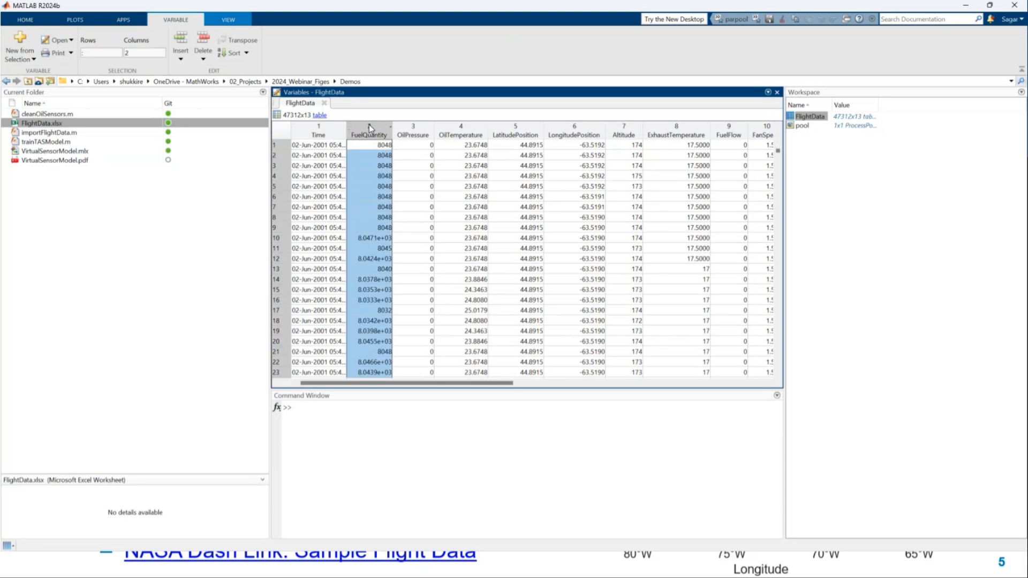
left_click(76, 20)
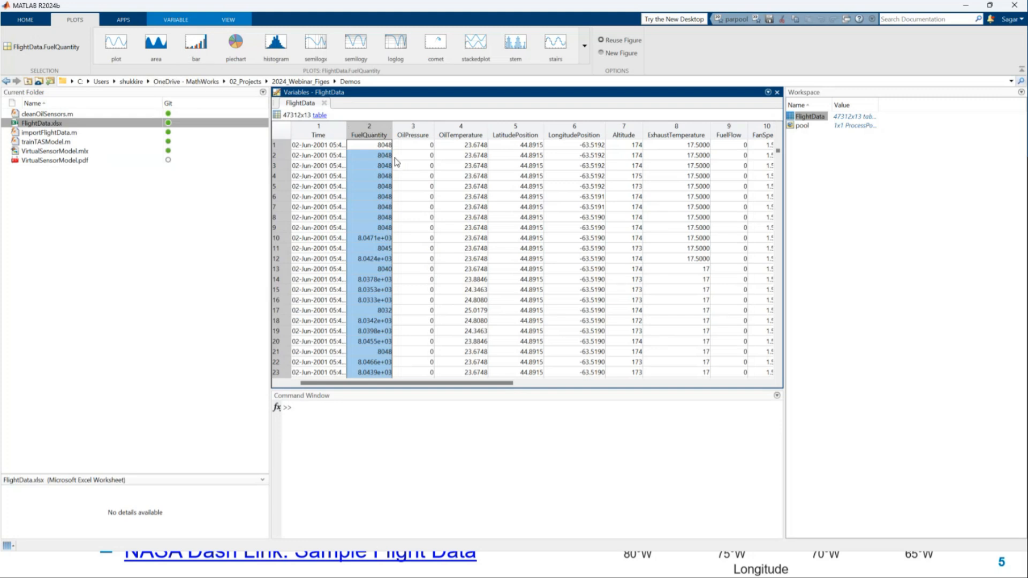
left_click(325, 104)
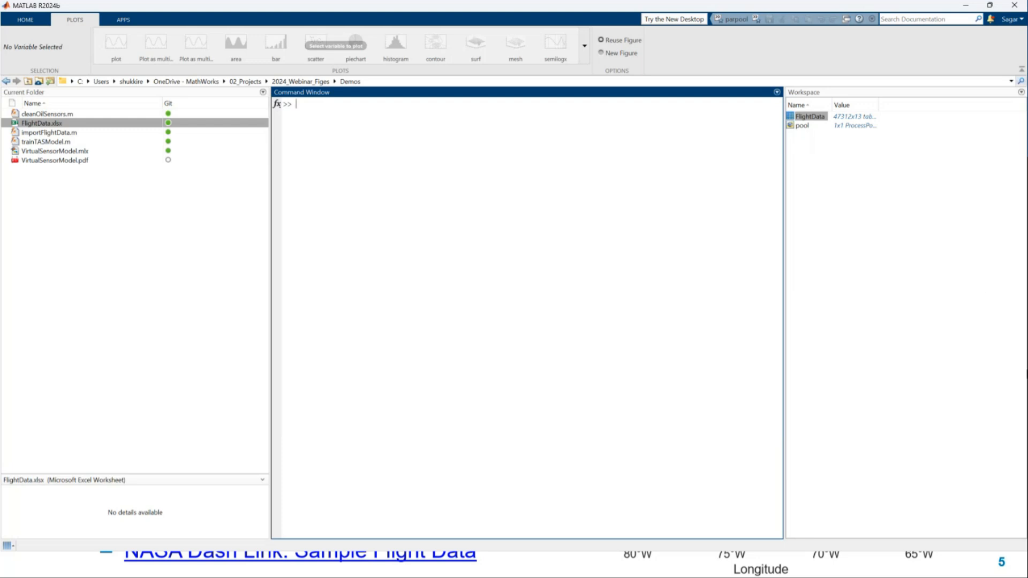
Reopen FlightData.xlsx in the import tool and generate an import function from the selection without WeightOnWheels
left_click_drag(945, 5, 681, 144)
left_click(675, 146)
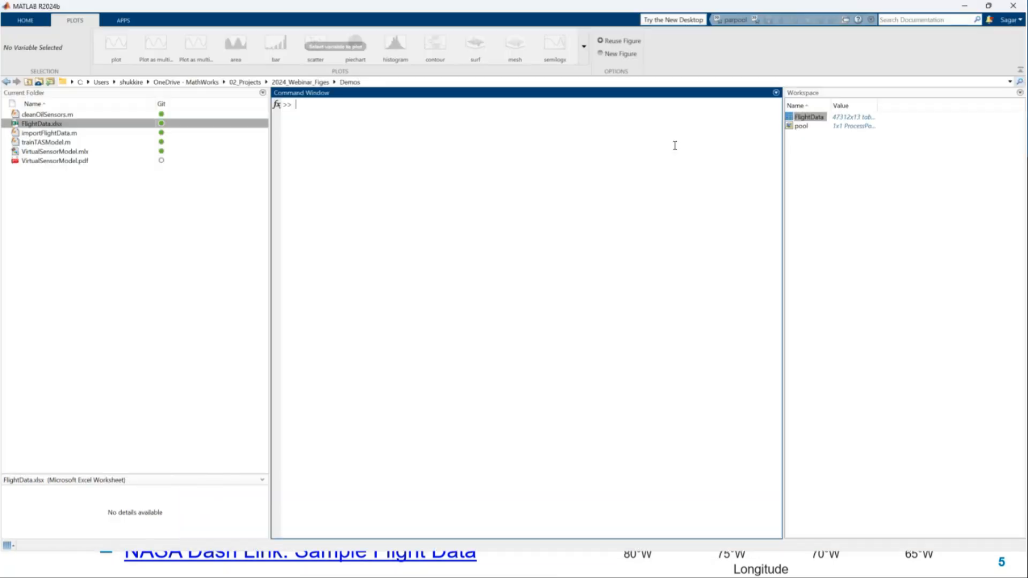
left_click(26, 19)
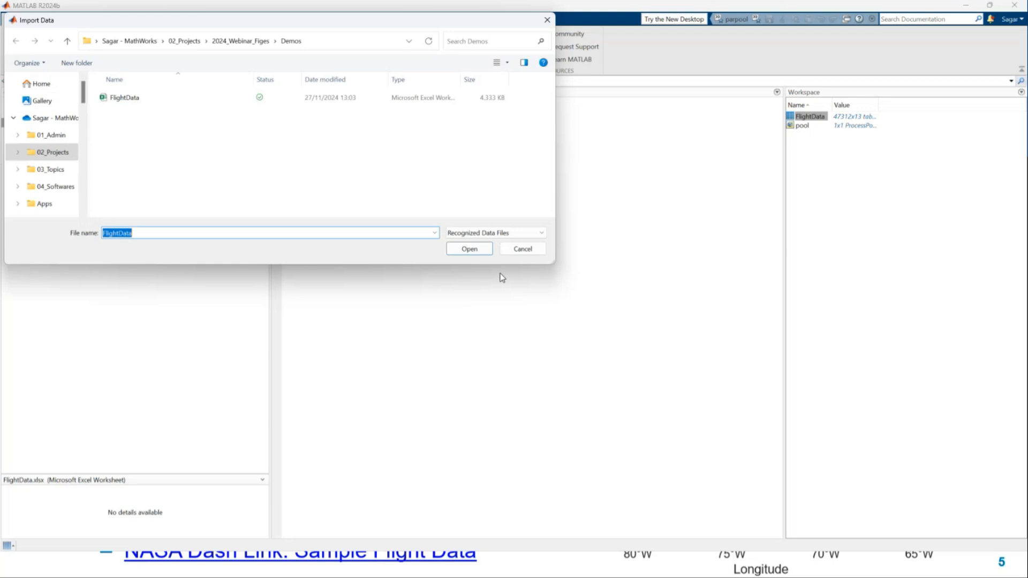
left_click(469, 250)
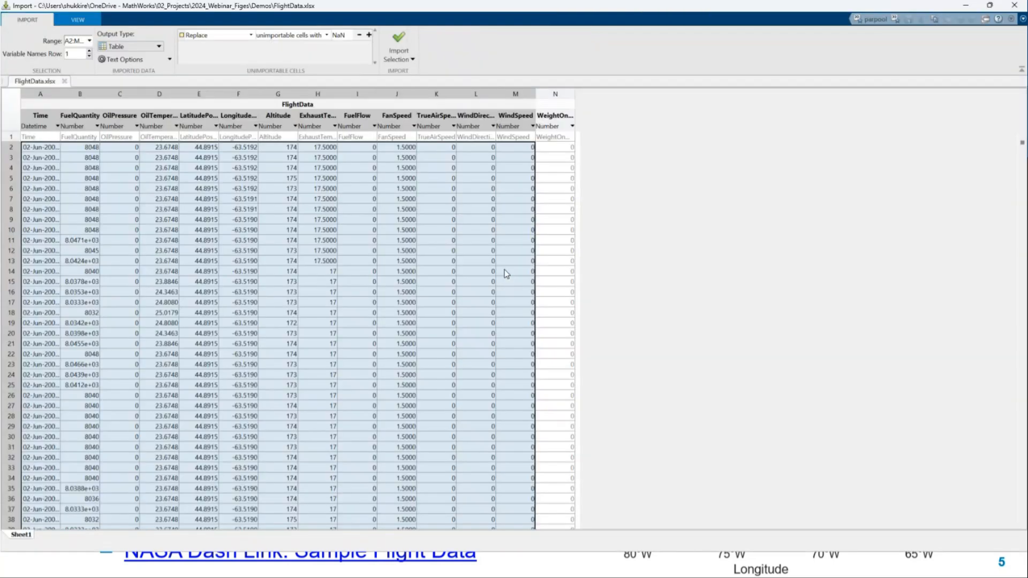
left_click(412, 59)
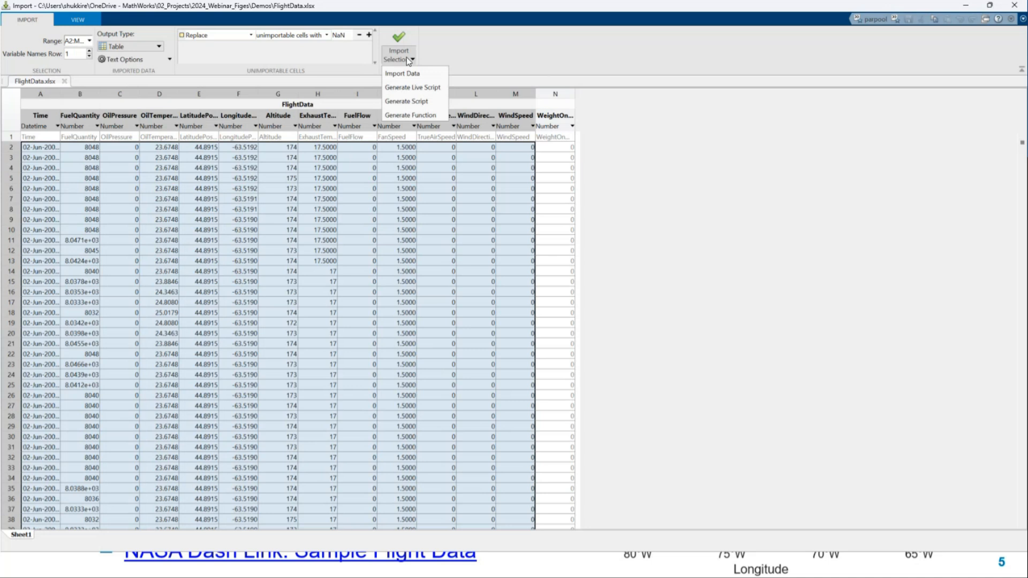
left_click(419, 113)
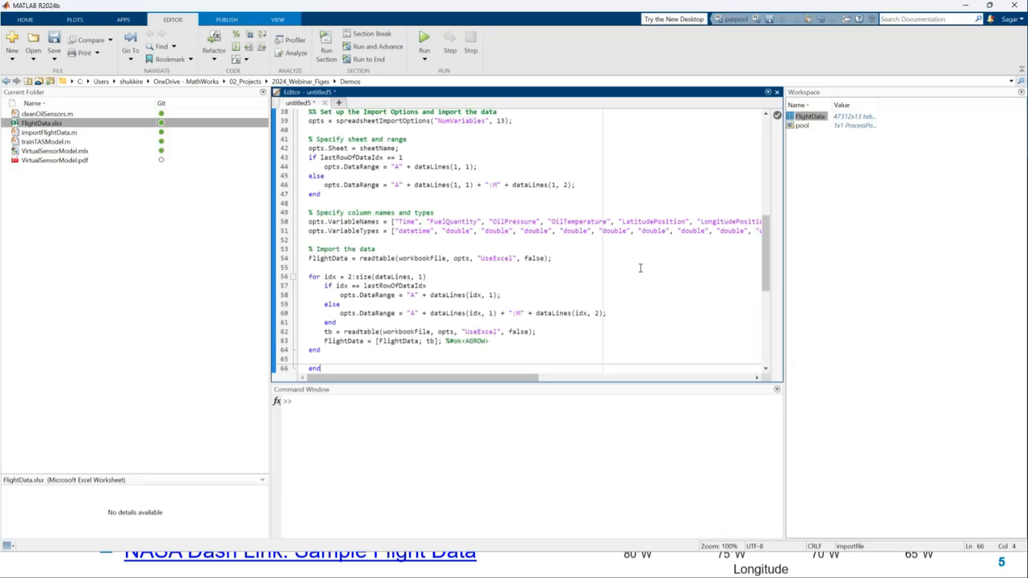
Copy the example importfile call up to the FlightData.xlsx path from the generated function's comments, and save the function as importfile.m
scroll(469, 165, "up", 12)
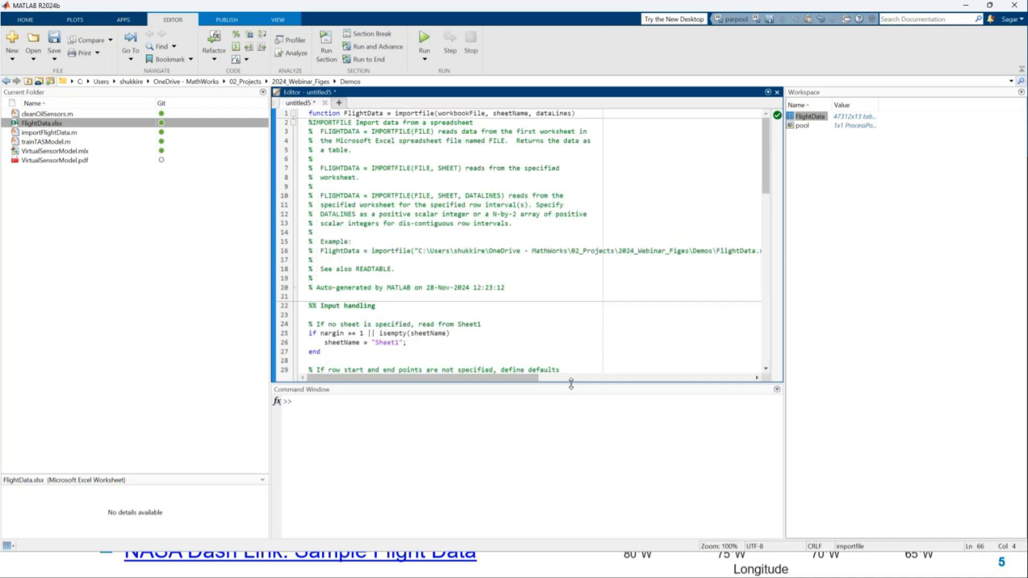
double_click(636, 95)
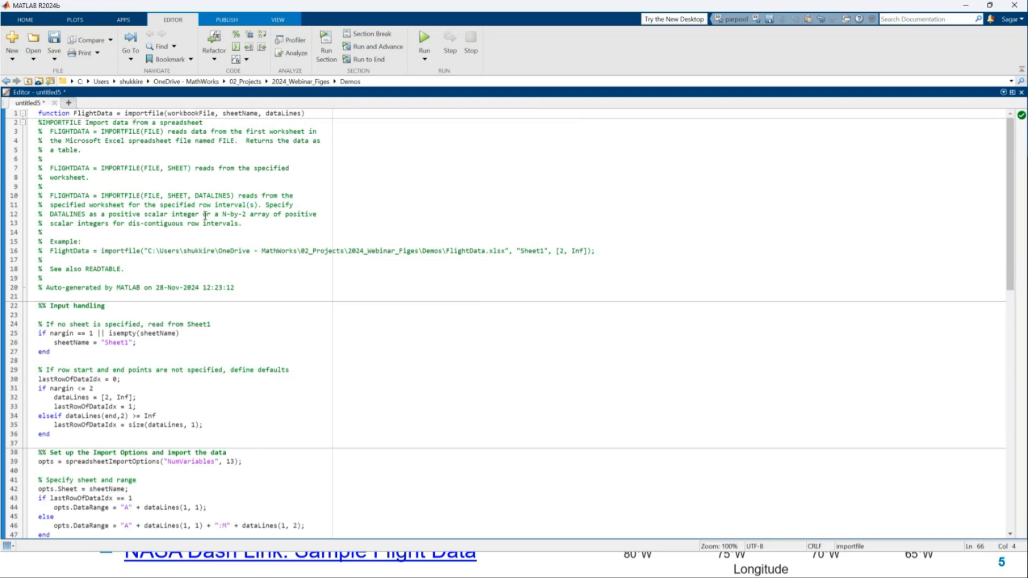
scroll(236, 373, "down", 8)
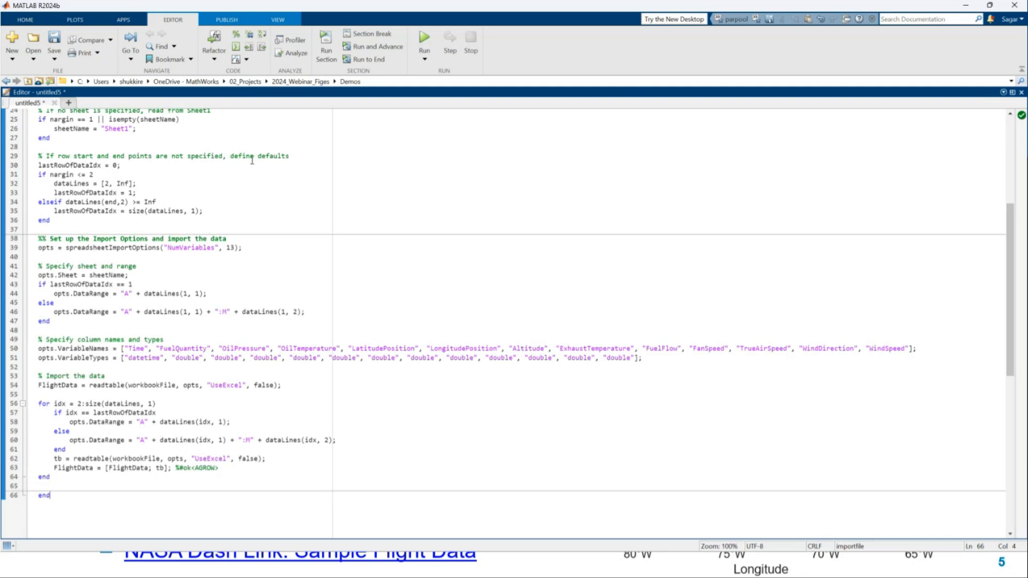
scroll(240, 170, "up", 6)
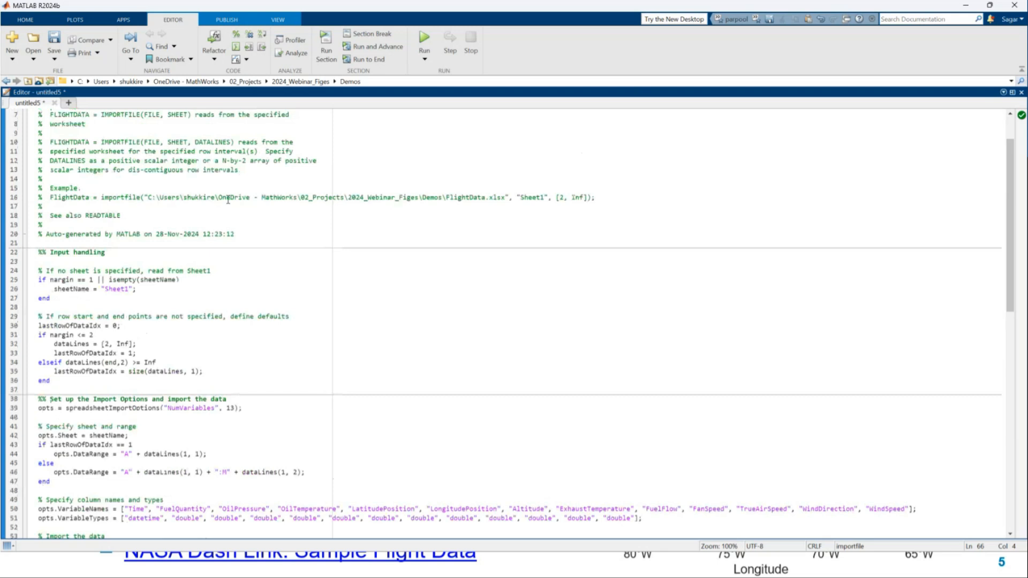
left_click_drag(516, 197, 50, 197)
key("ctrl+c")
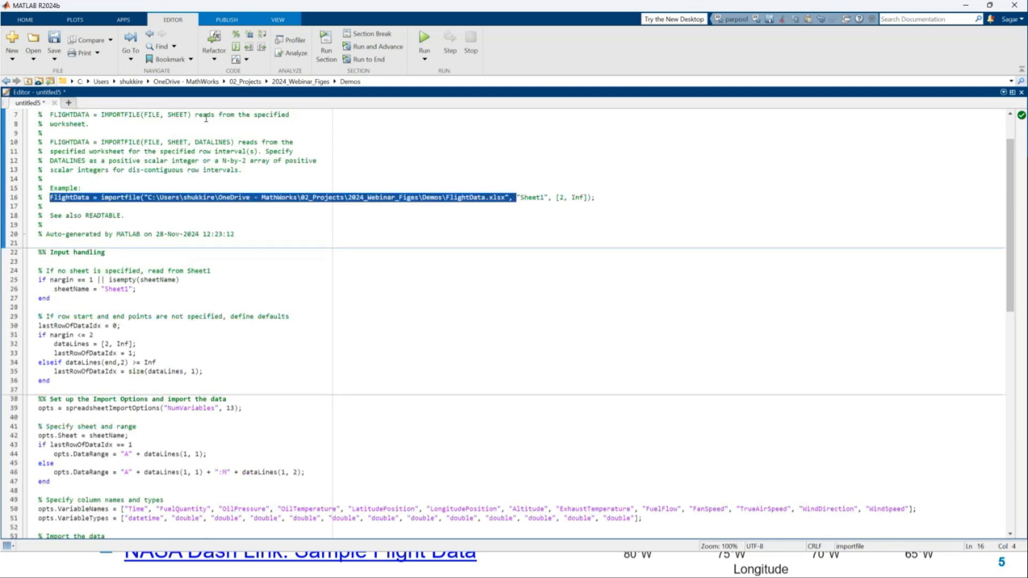
double_click(266, 95)
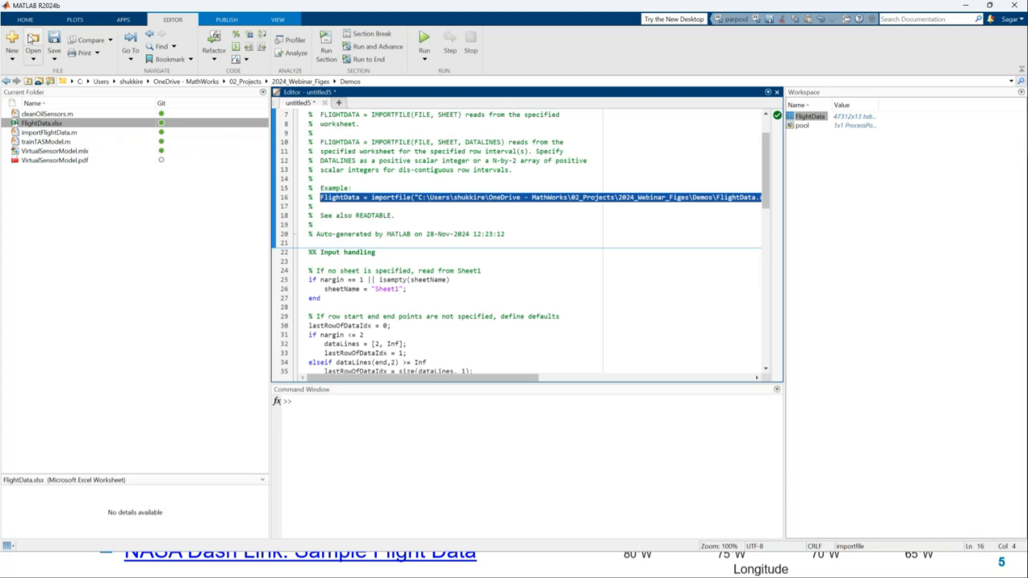
left_click(54, 39)
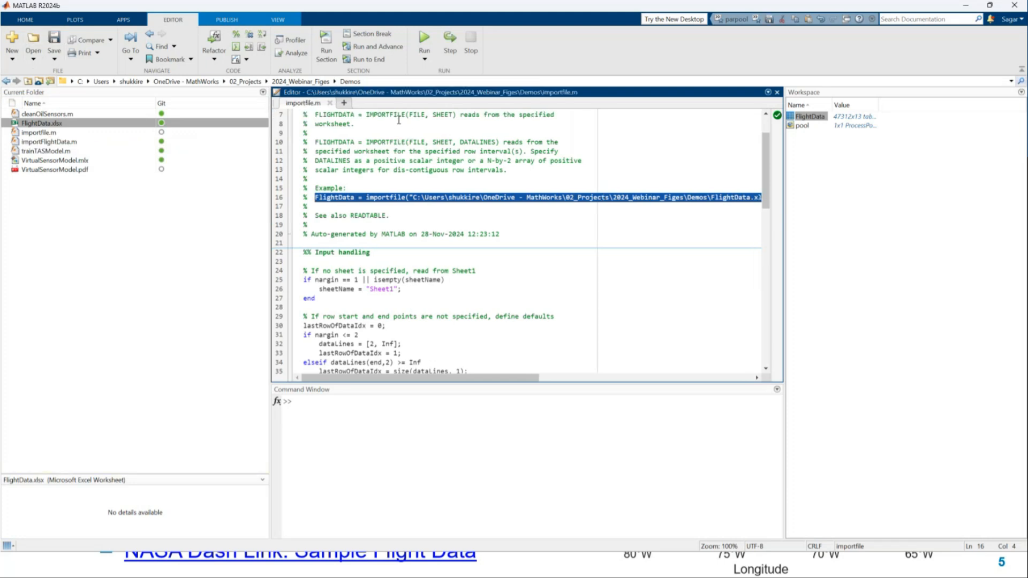
Run the copied importfile call in the Command Window with only the FlightData.xlsx path as argument, and enlarge the output area
left_click(349, 407)
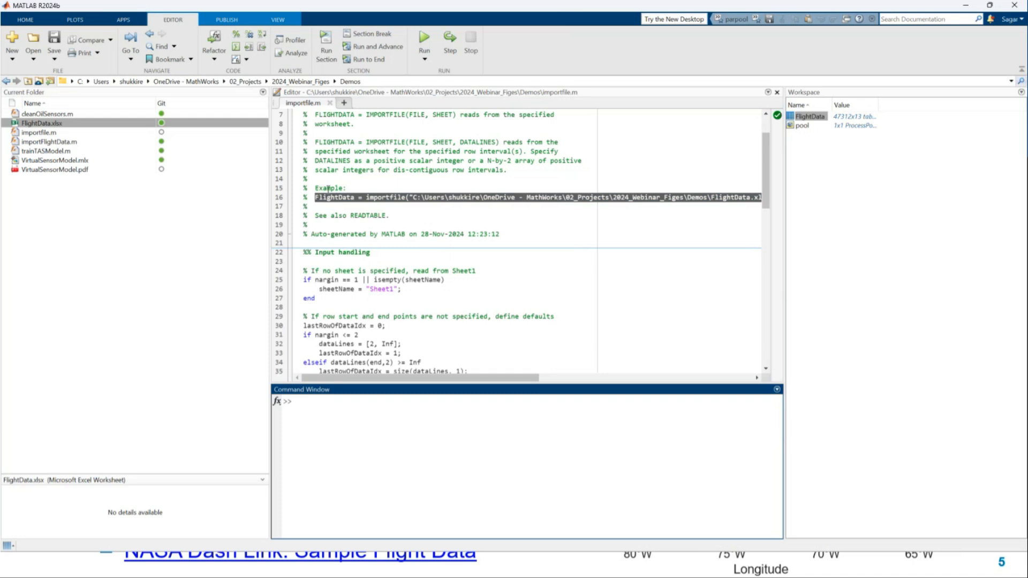
key("ctrl+v")
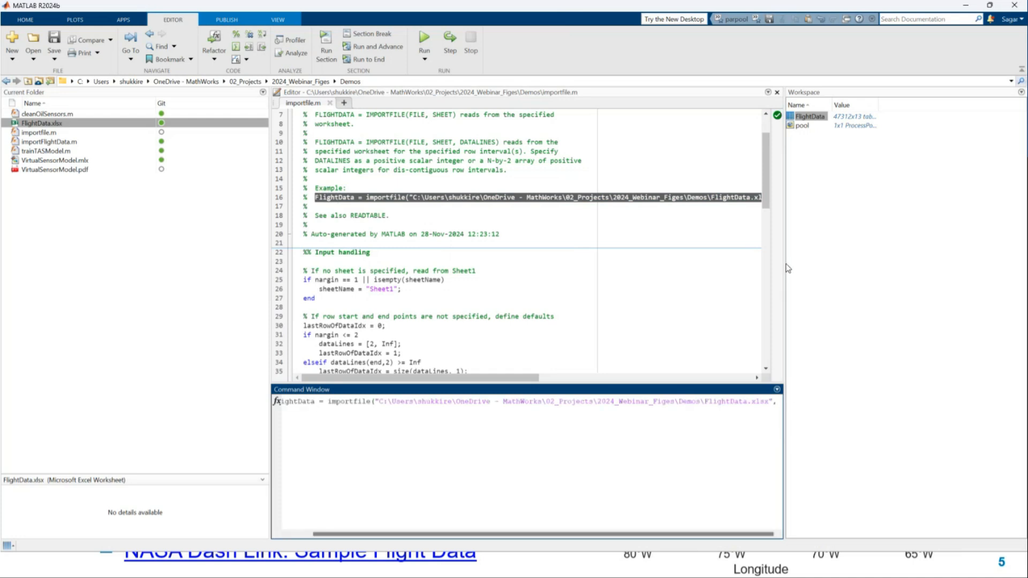
left_click_drag(785, 272, 957, 283)
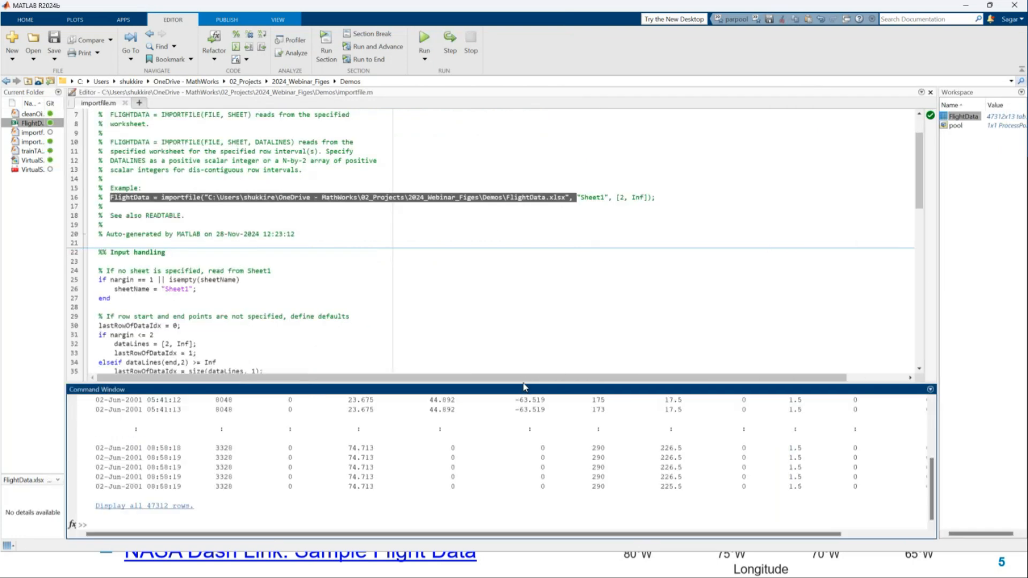
left_click_drag(520, 375, 519, 183)
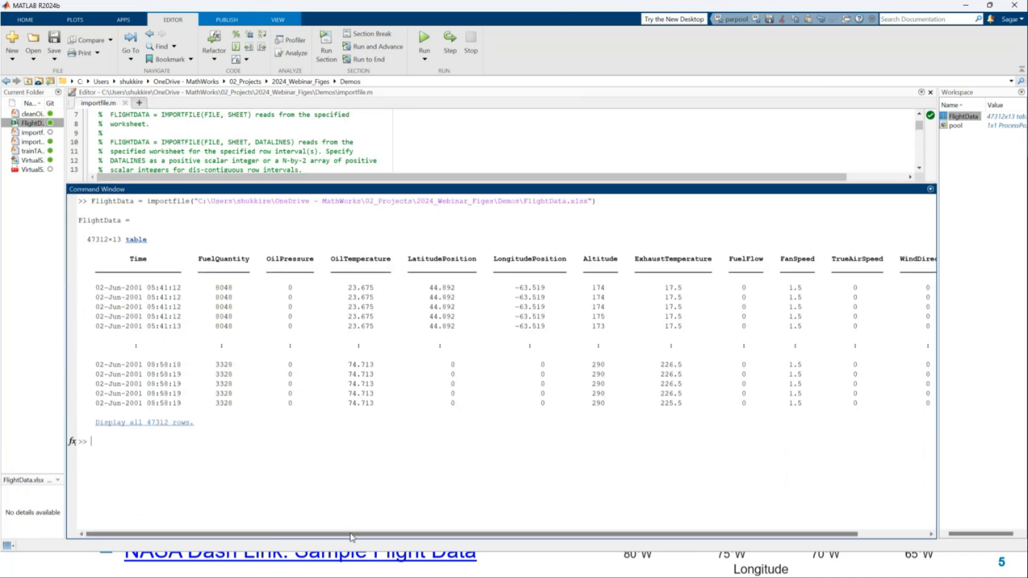
Check the columns of the displayed FlightData table sideways, and shrink the Command Window to give the editor its space back
left_click_drag(351, 536, 362, 535)
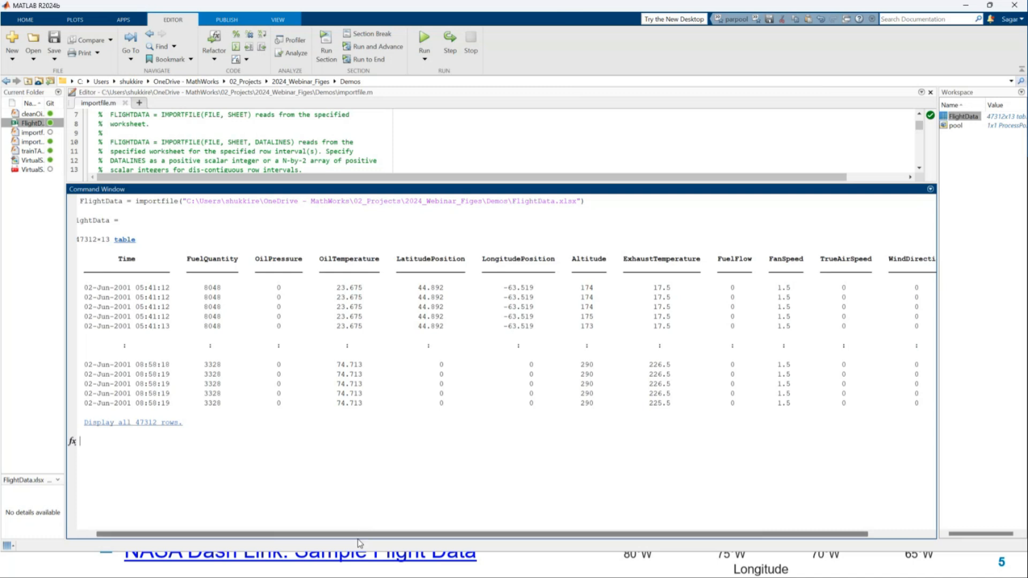
left_click_drag(360, 536, 300, 535)
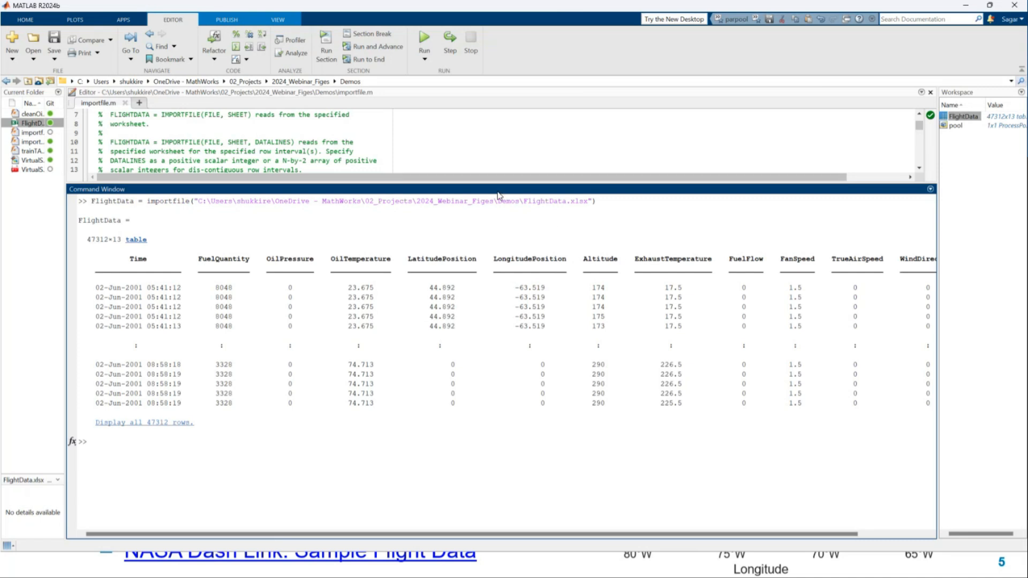
left_click_drag(491, 182, 491, 464)
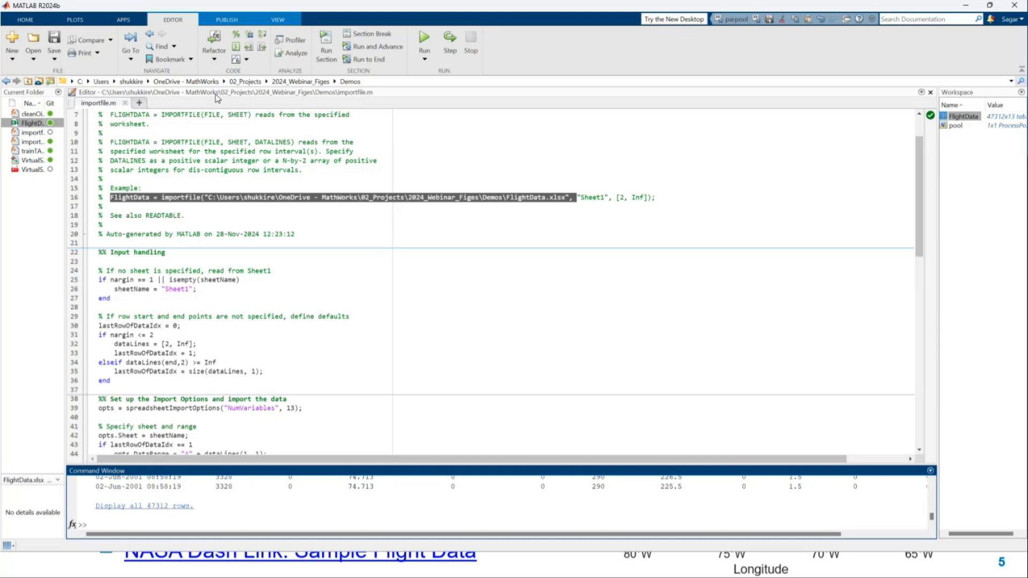
Create a new blank live script and bring up its live editing tools
left_click(21, 20)
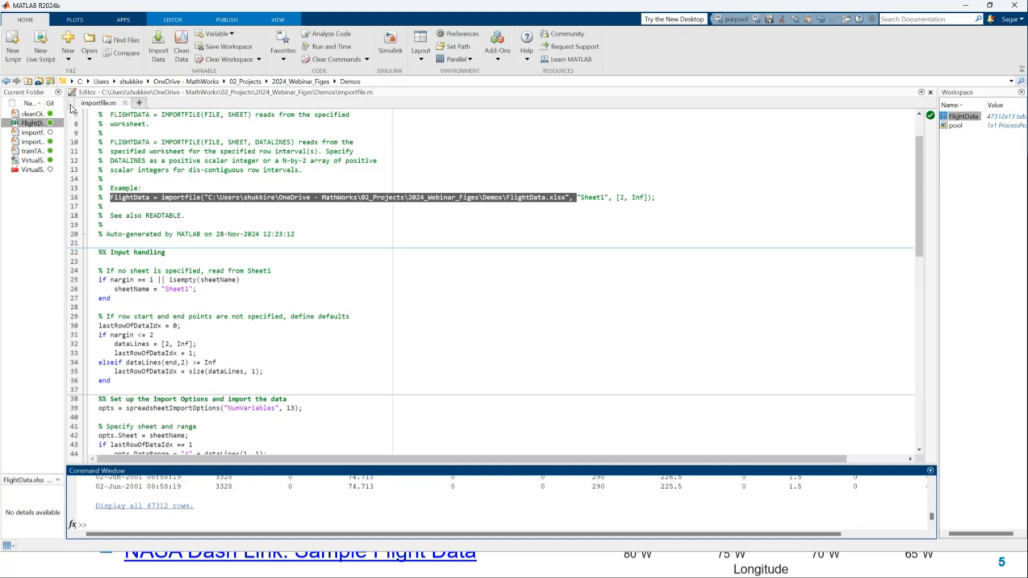
left_click(42, 57)
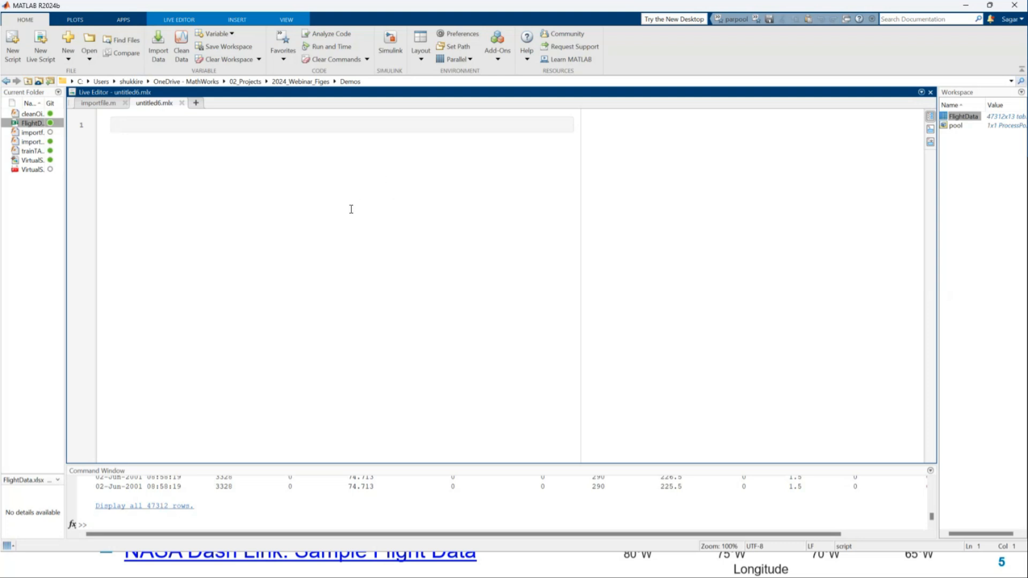
left_click(181, 21)
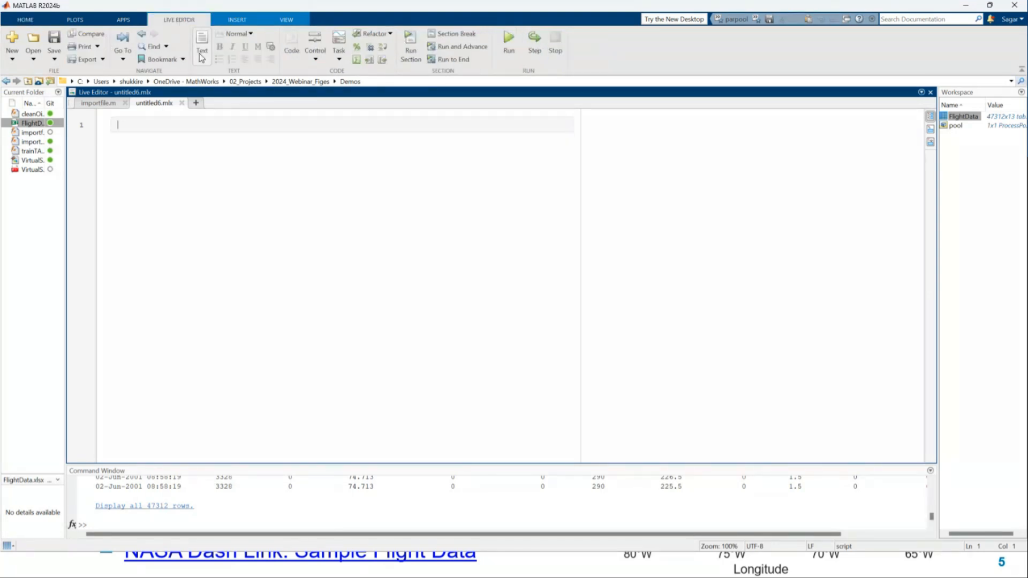
Look through the interactive controls and the tasks that can be inserted into the live script, without inserting any
left_click(315, 58)
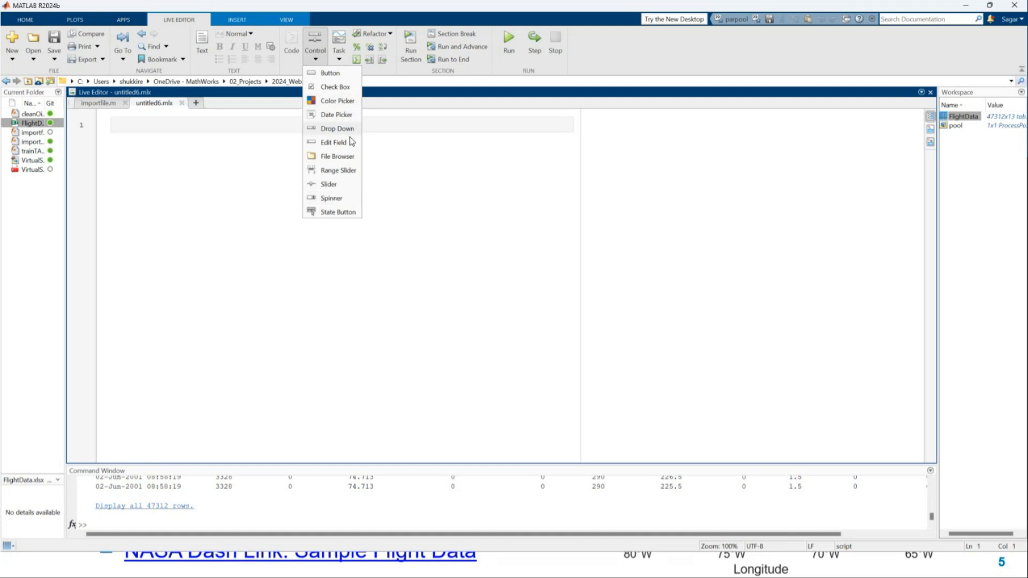
left_click(410, 111)
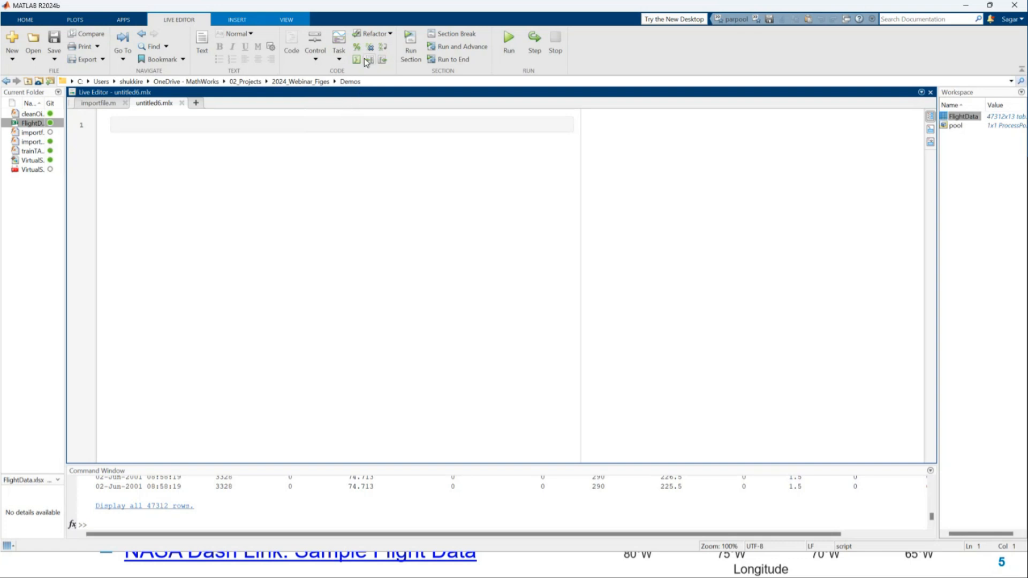
left_click(339, 56)
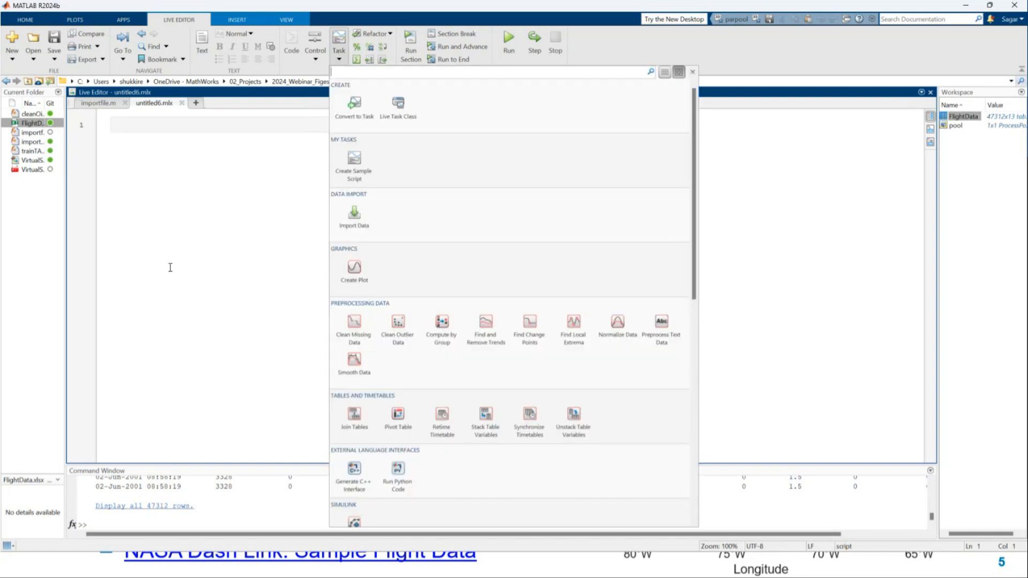
left_click(212, 227)
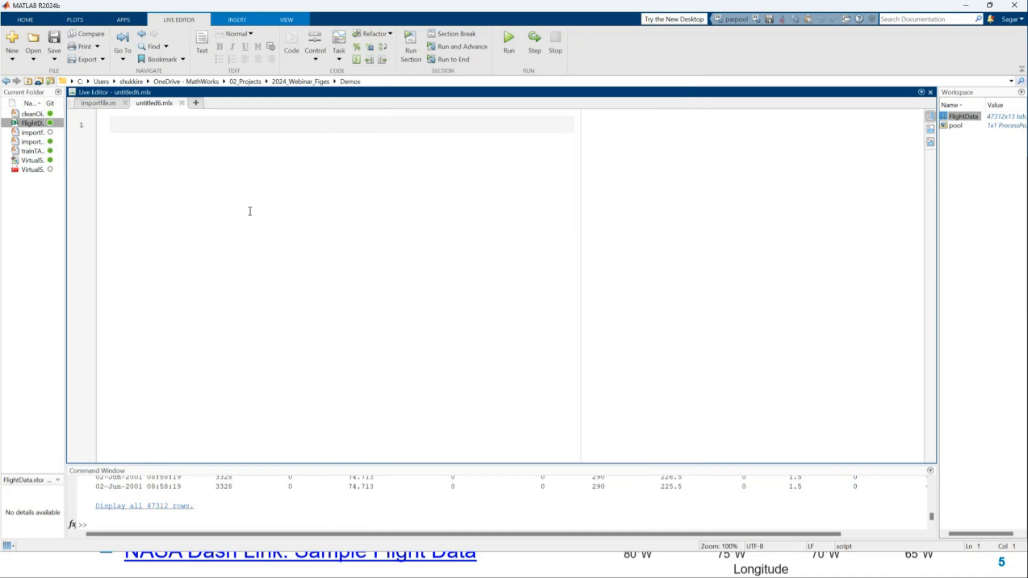
Set the live script's output to inline, and copy the example importfile call up to the FlightData.xlsx path from importfile.m into line 1
left_click(931, 129)
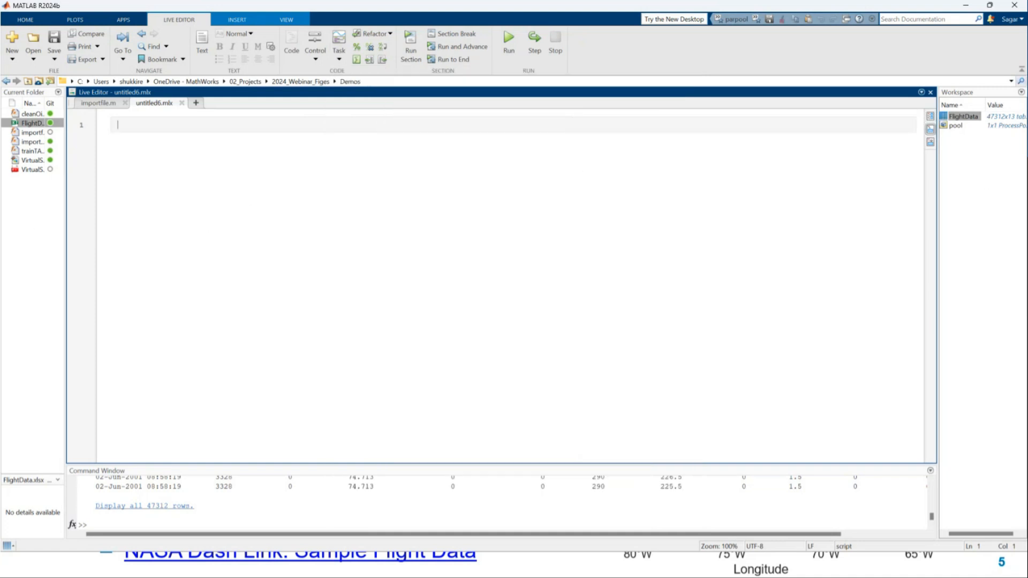
left_click(96, 103)
left_click(527, 216)
left_click_drag(571, 199, 108, 199)
key("ctrl+c")
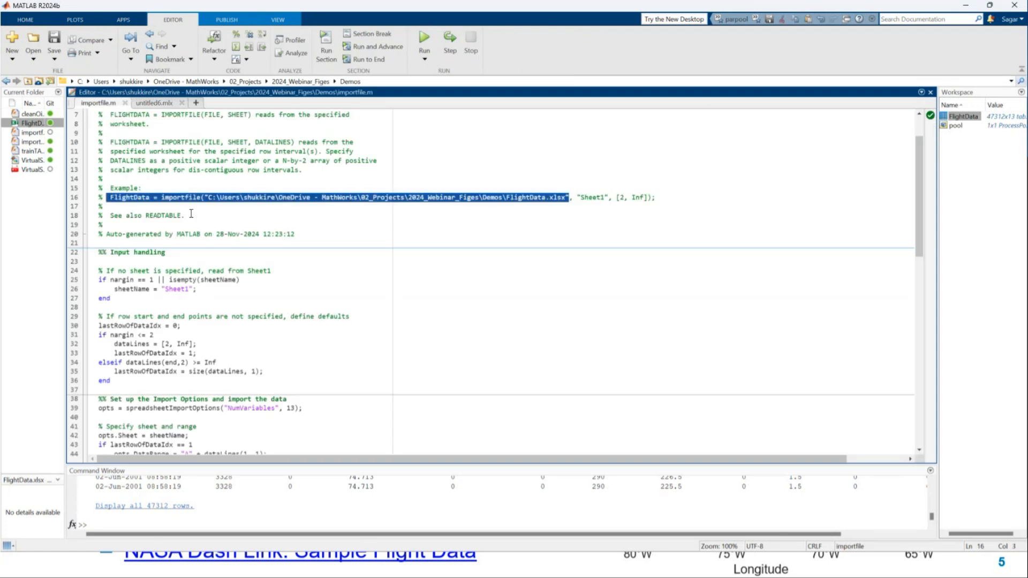
left_click(156, 103)
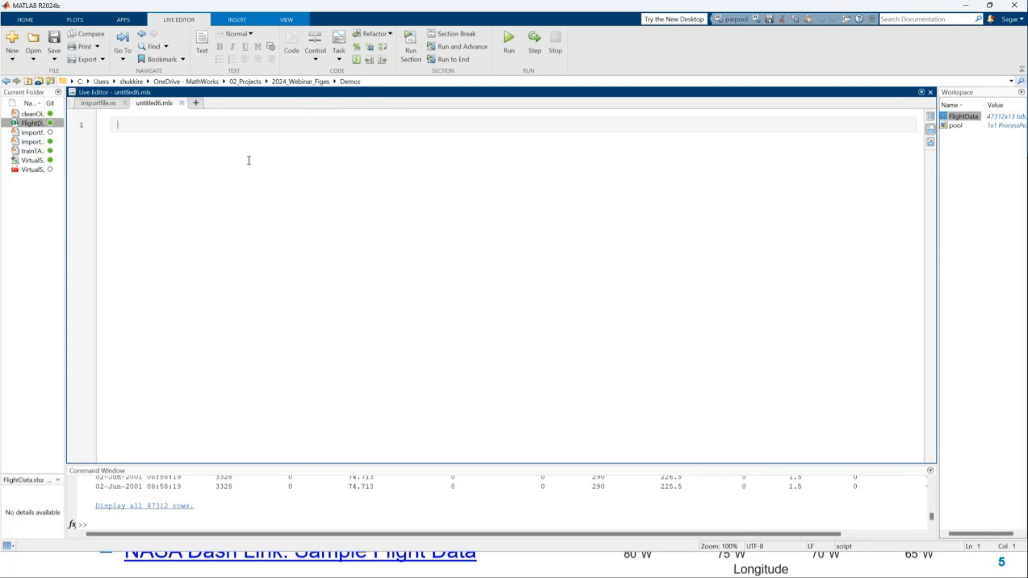
key("ctrl+v")
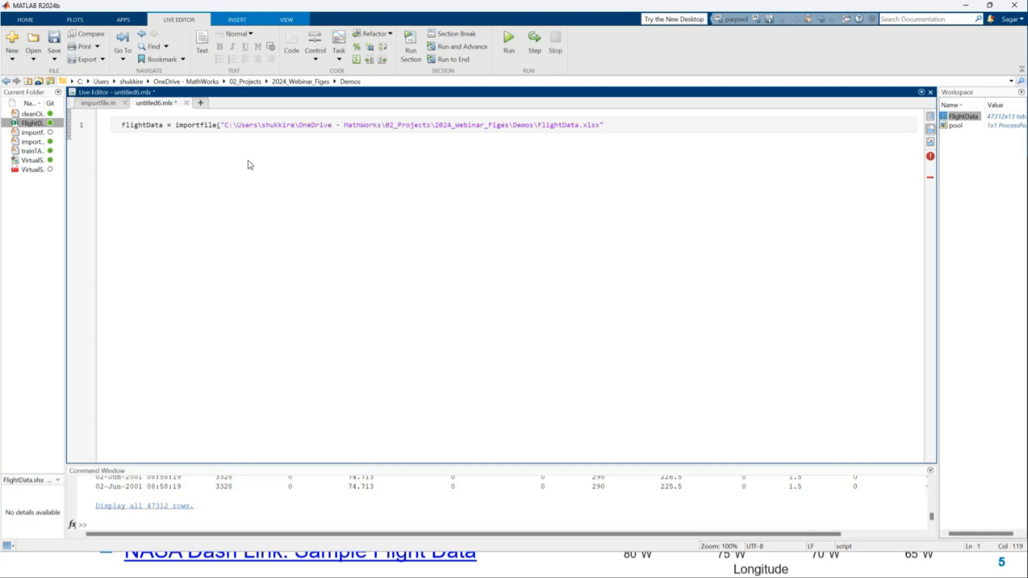